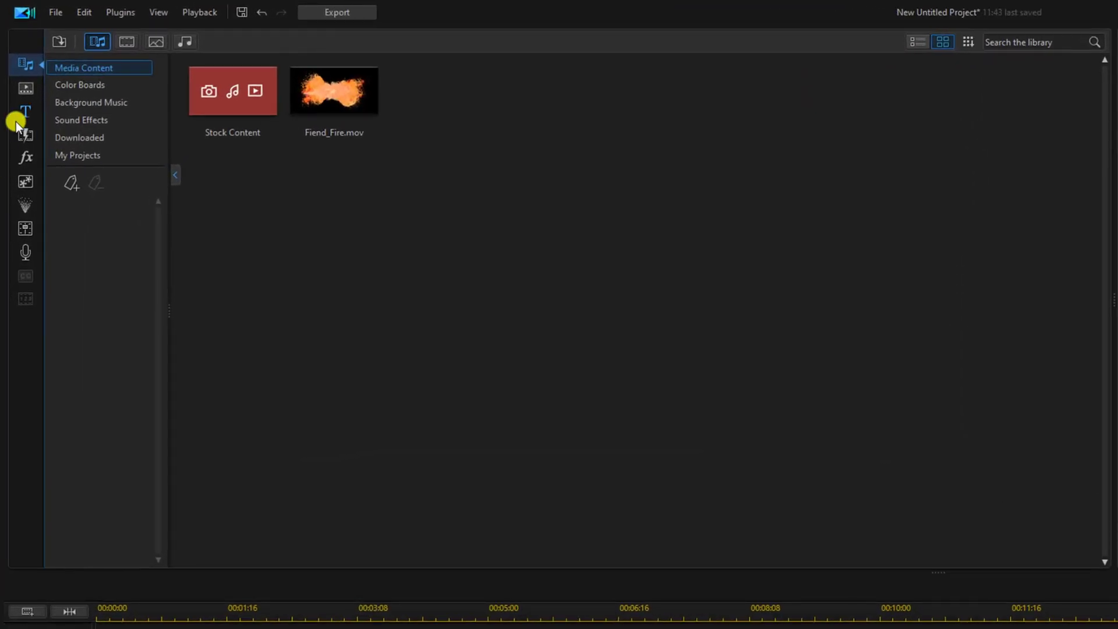
- Drag the Default title template onto the start of video track 1
left_click(23, 112)
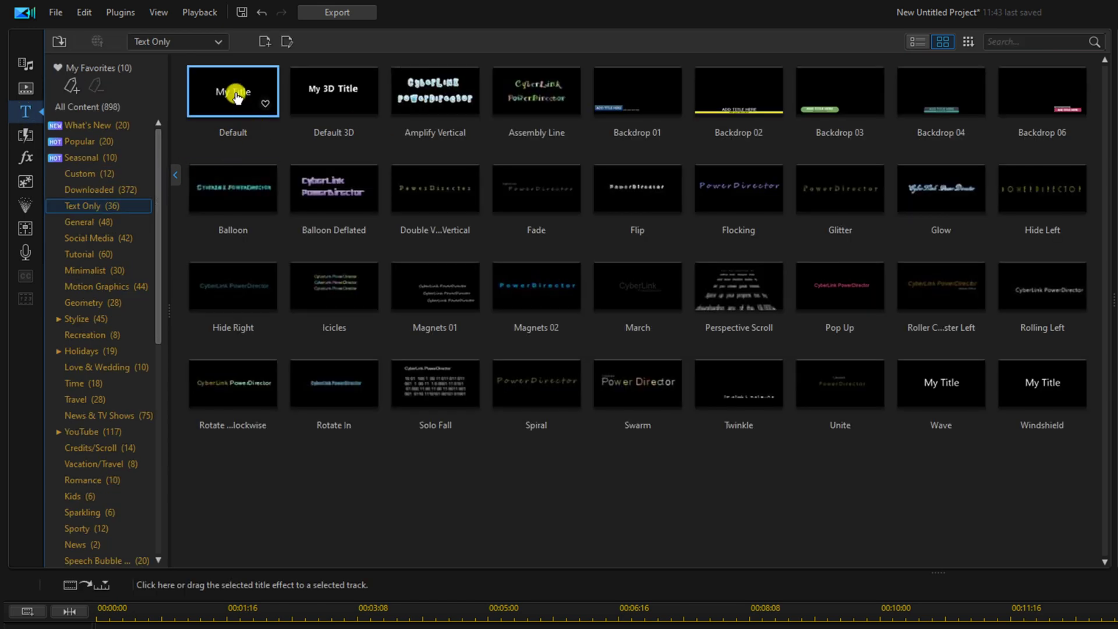
left_click(236, 95)
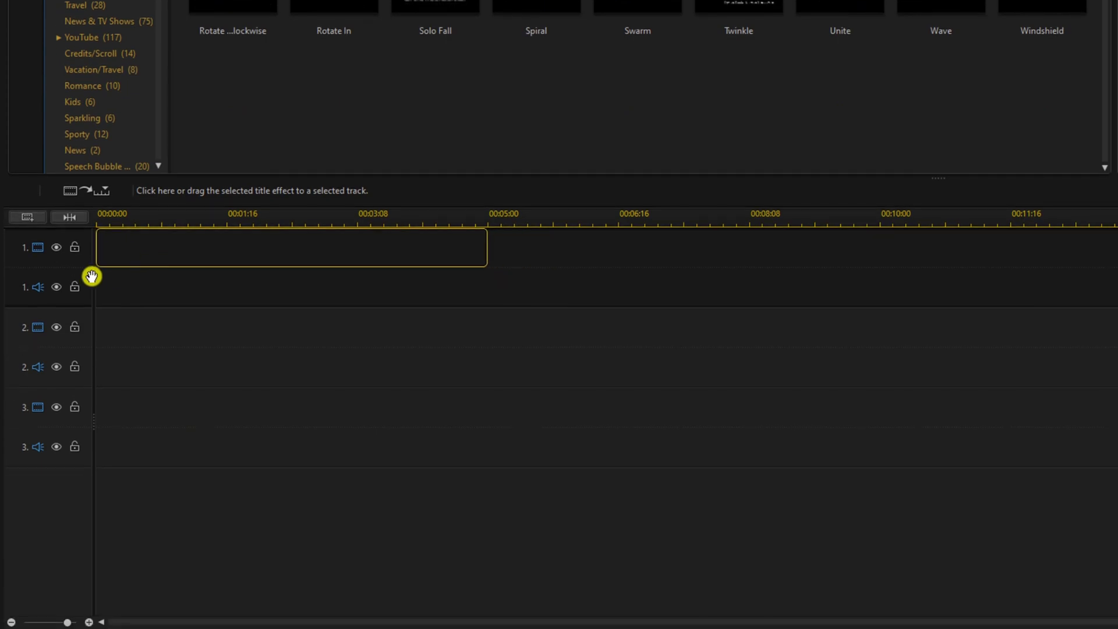
left_click_drag(235, 95, 89, 276)
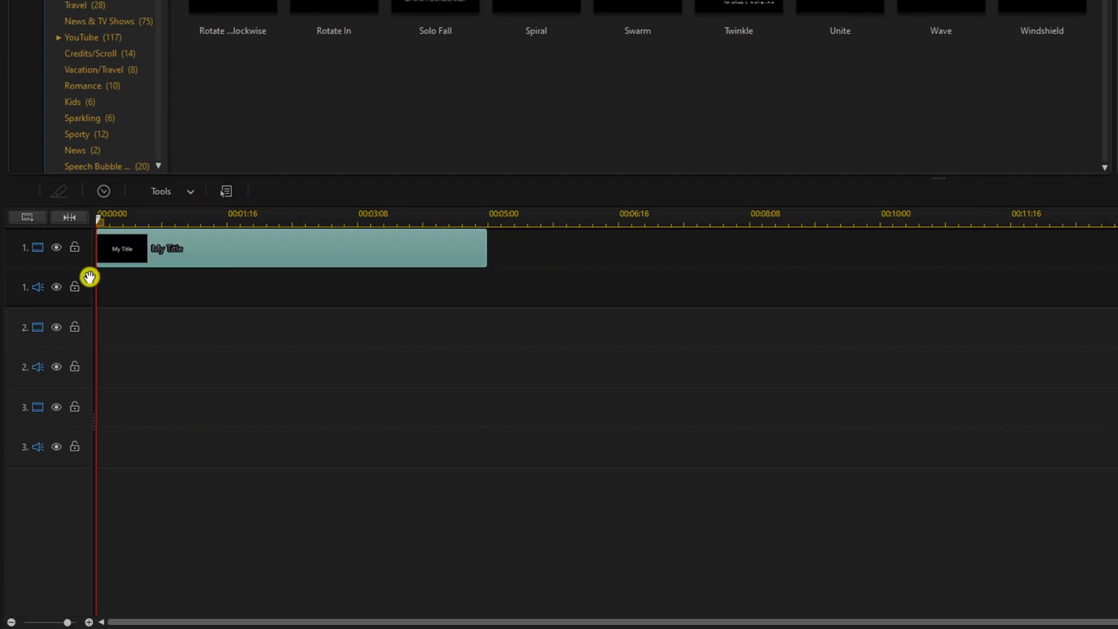
mouse_move(230, 258)
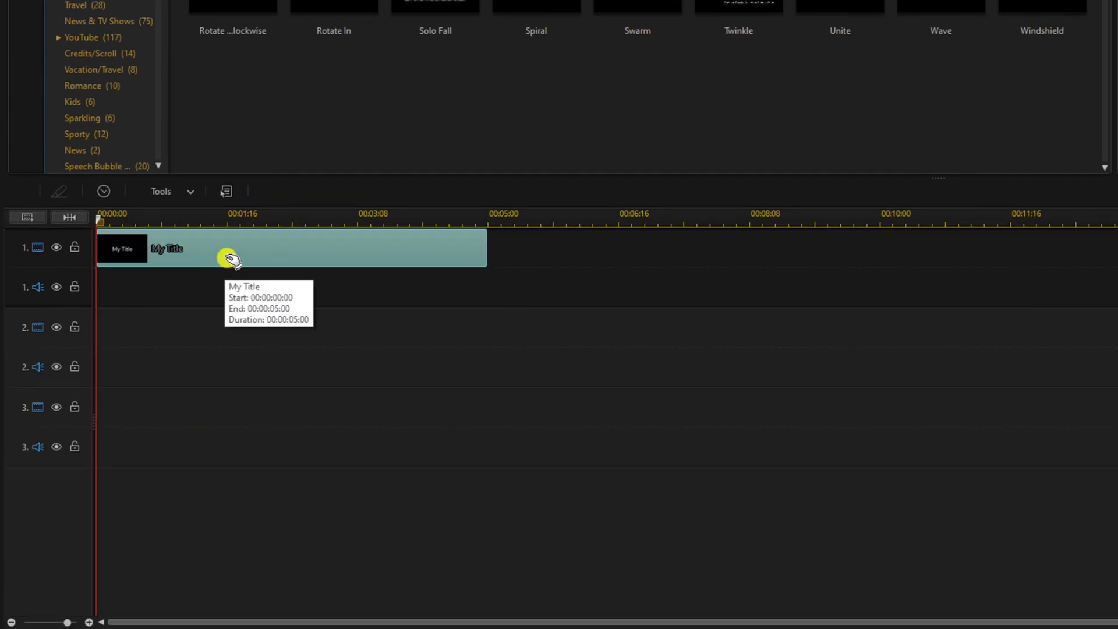
- Replace the 'My Title' wording of the title clip with FIRE
double_click(227, 258)
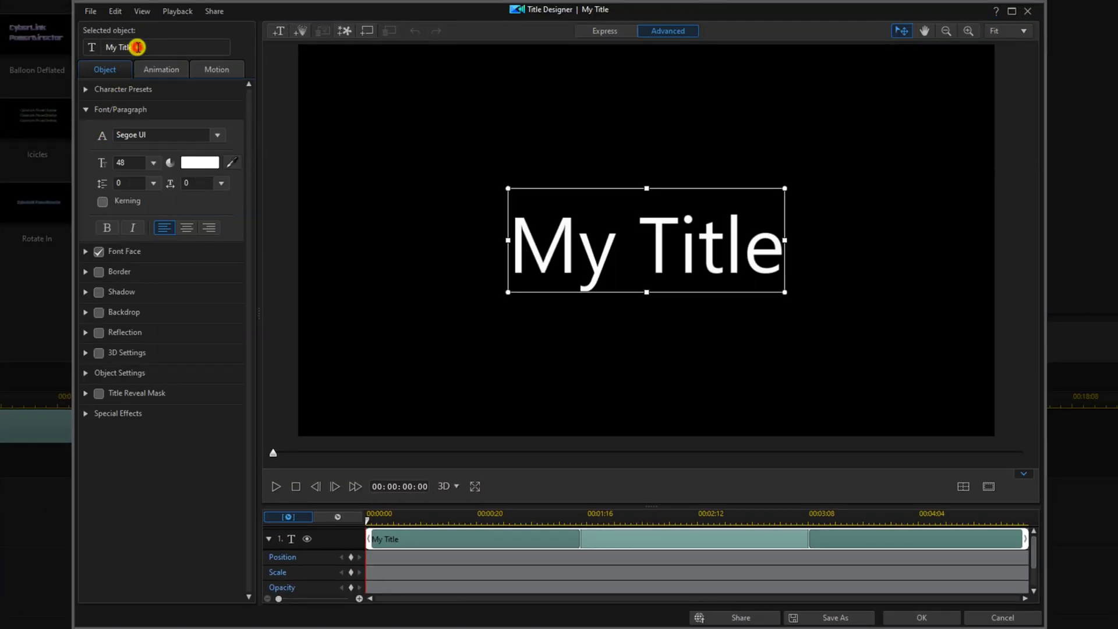
left_click_drag(137, 48, 78, 48)
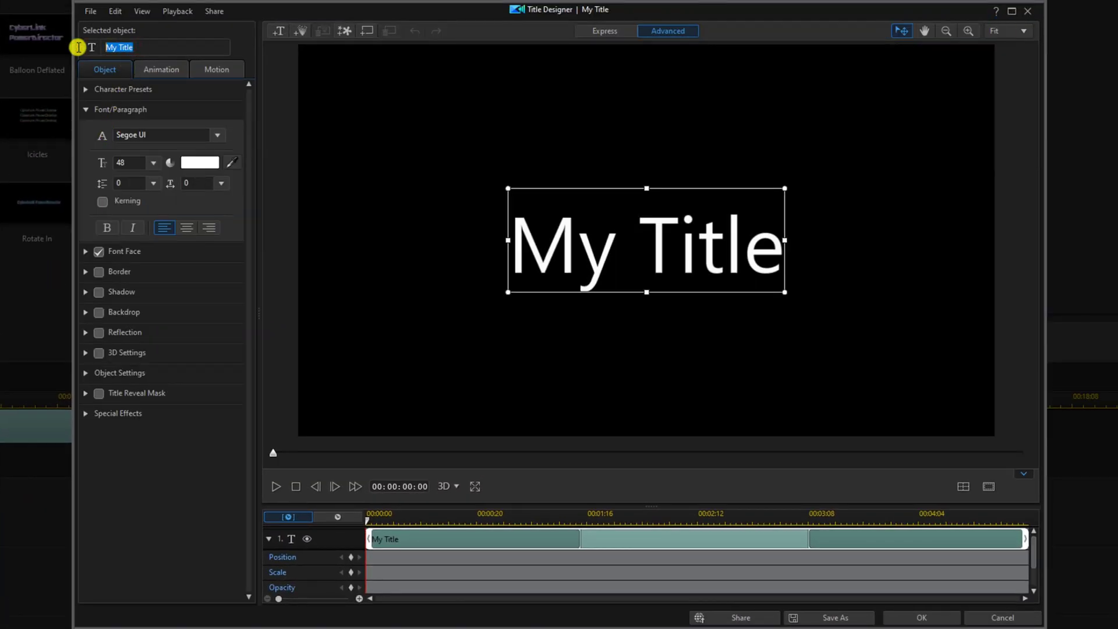
type("FIR")
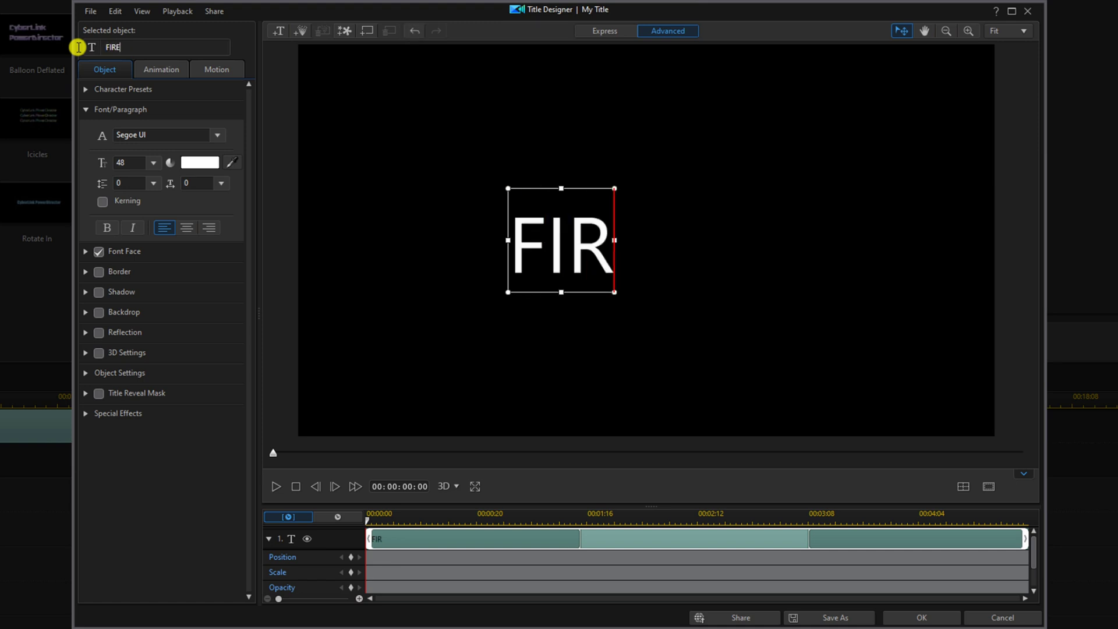
type("E")
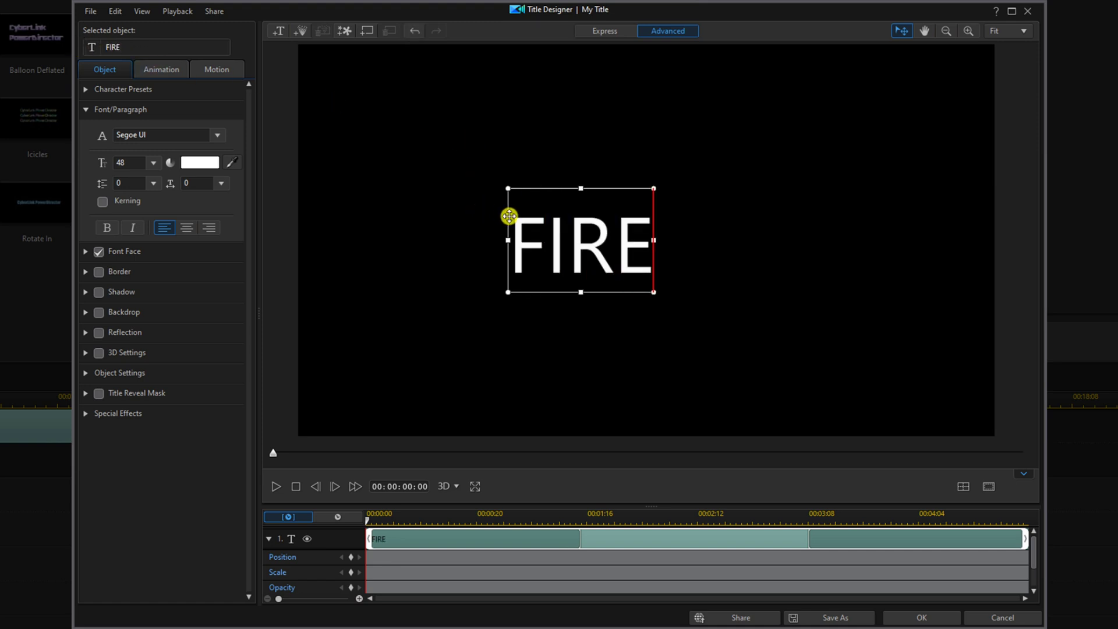
- Select all the FIRE text and scroll the font list toward Impact
left_click(539, 224)
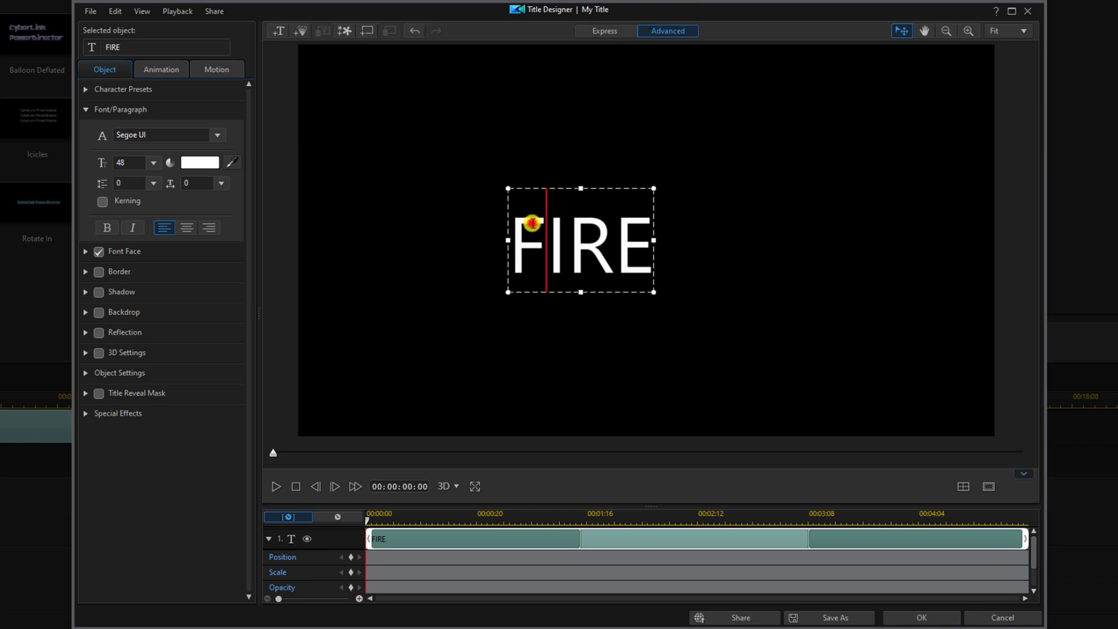
double_click(539, 223)
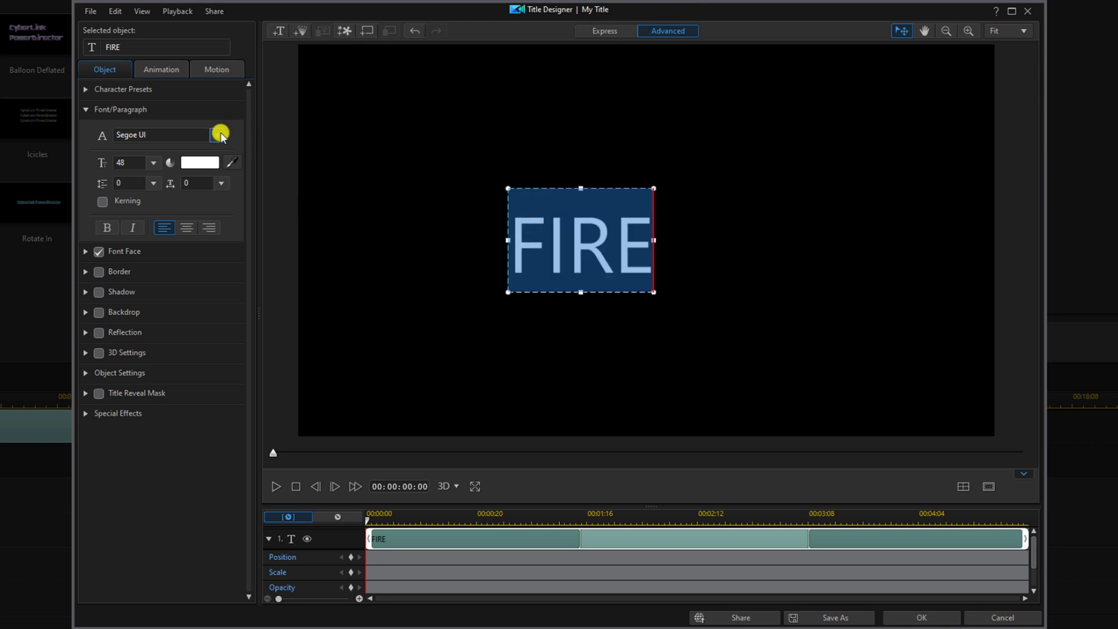
left_click(220, 135)
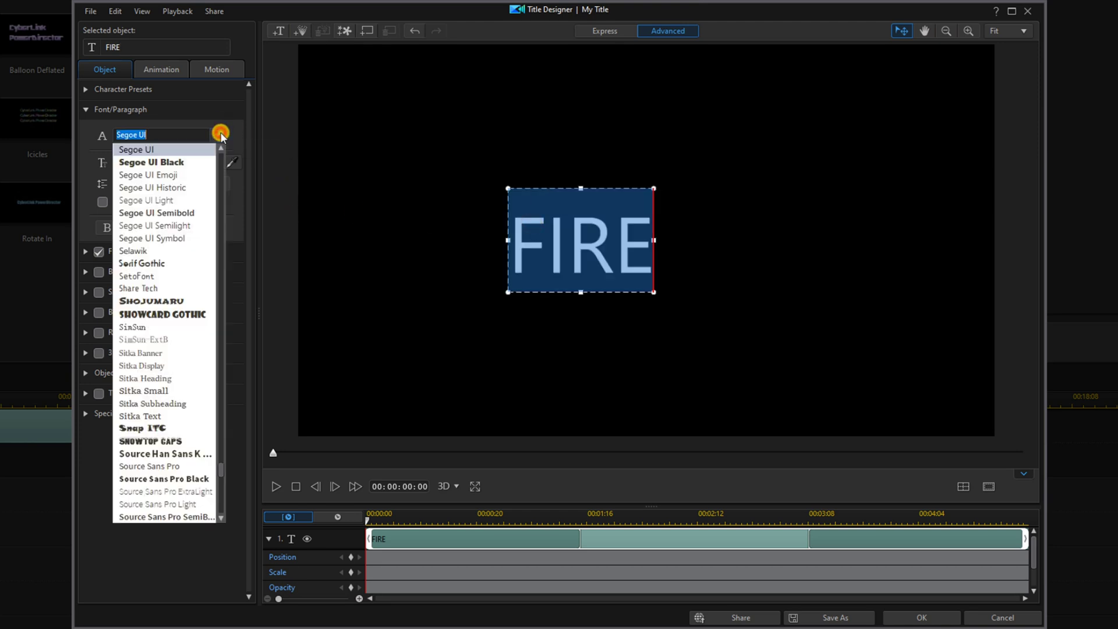
scroll(200, 309, "up", 3)
scroll(199, 308, "up", 10)
scroll(199, 308, "up", 15)
scroll(199, 308, "up", 10)
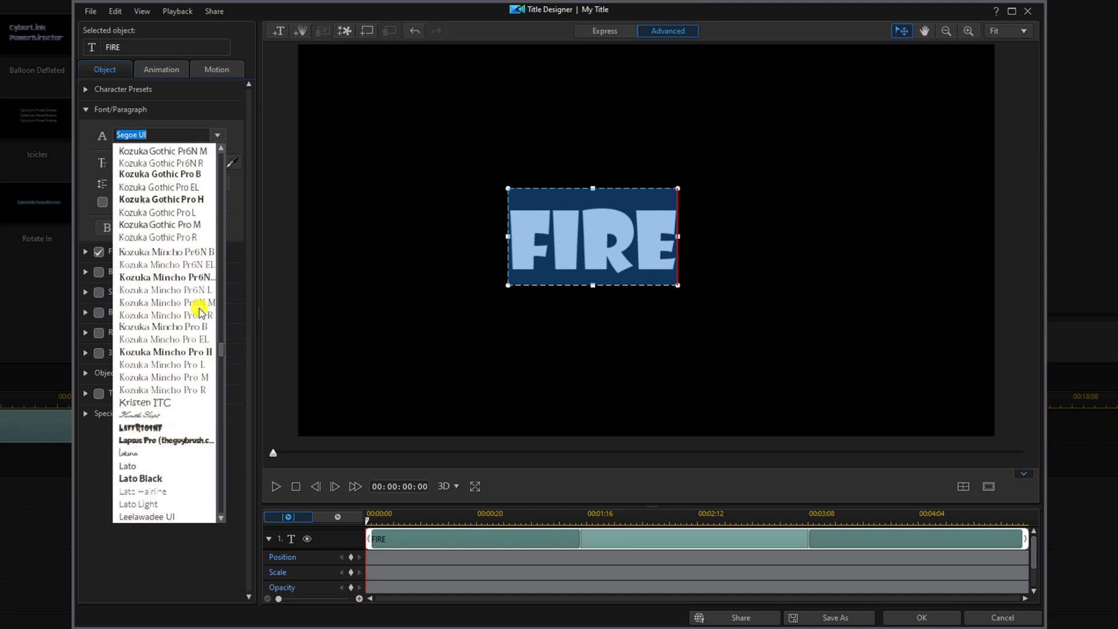
scroll(193, 297, "up", 10)
- Set the FIRE text to the Impact font at size 150
left_click(167, 214)
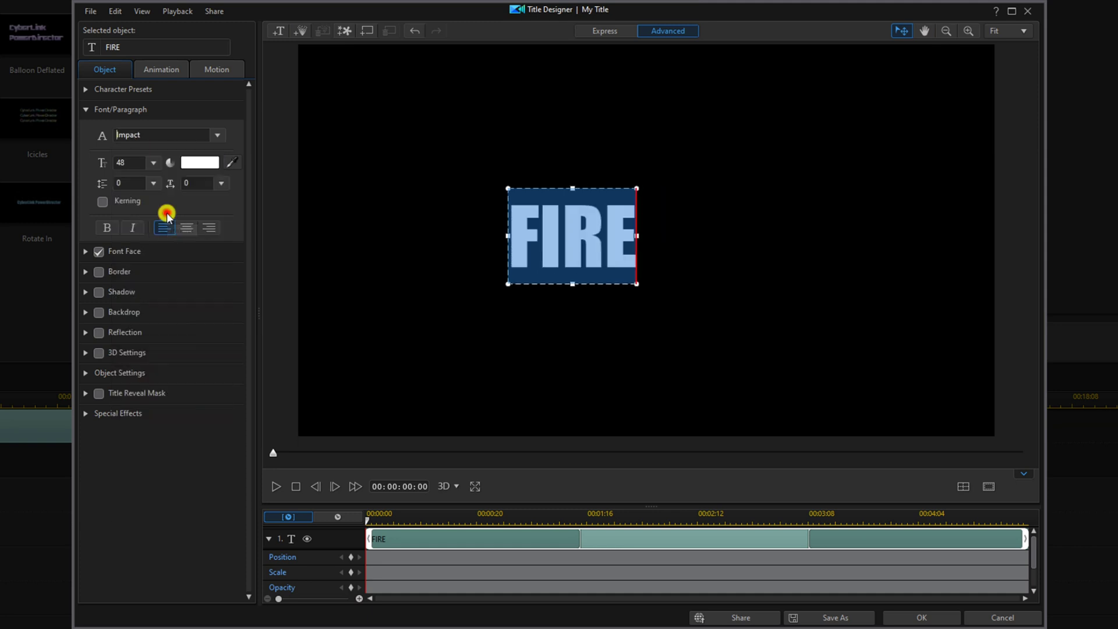
left_click(153, 163)
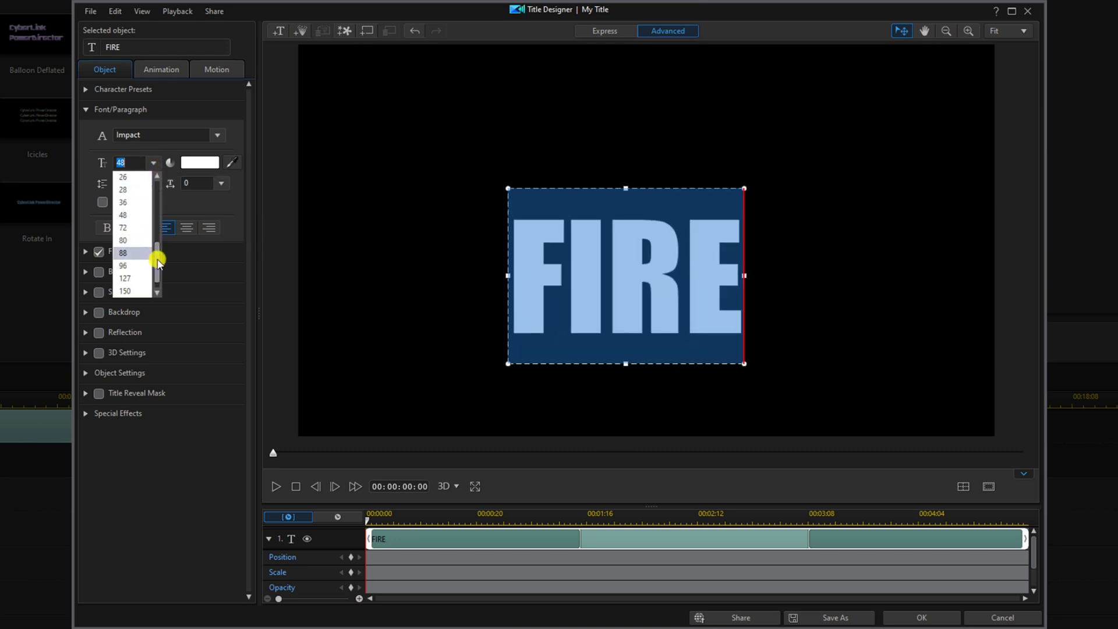
left_click(139, 292)
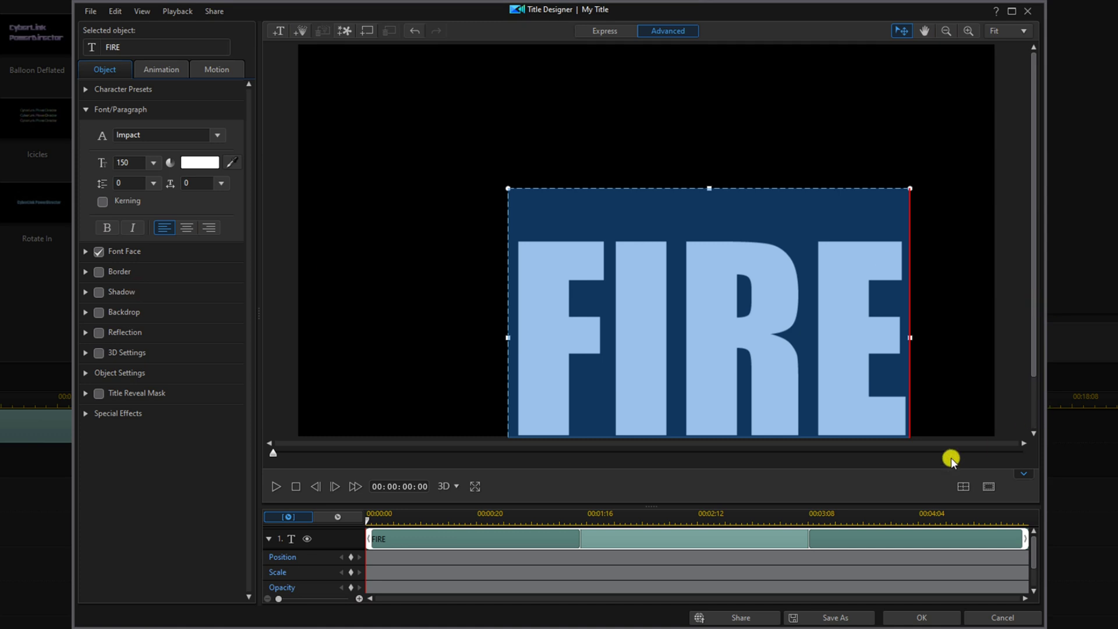
- Centre FIRE horizontally and vertically on the canvas and close Title Designer
left_click(964, 486)
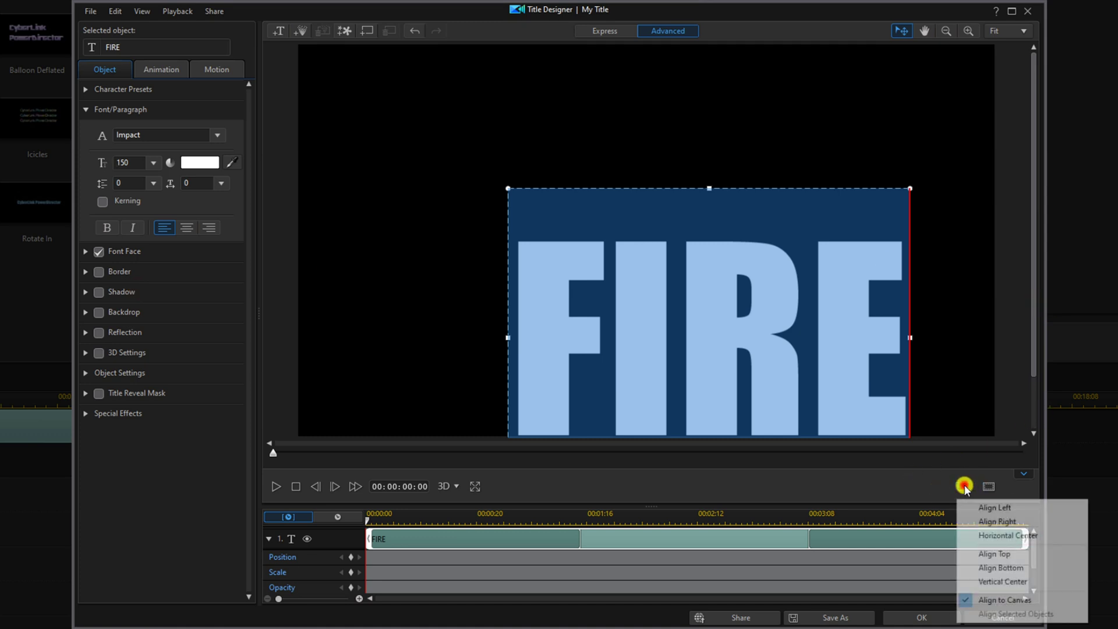
left_click(1065, 536)
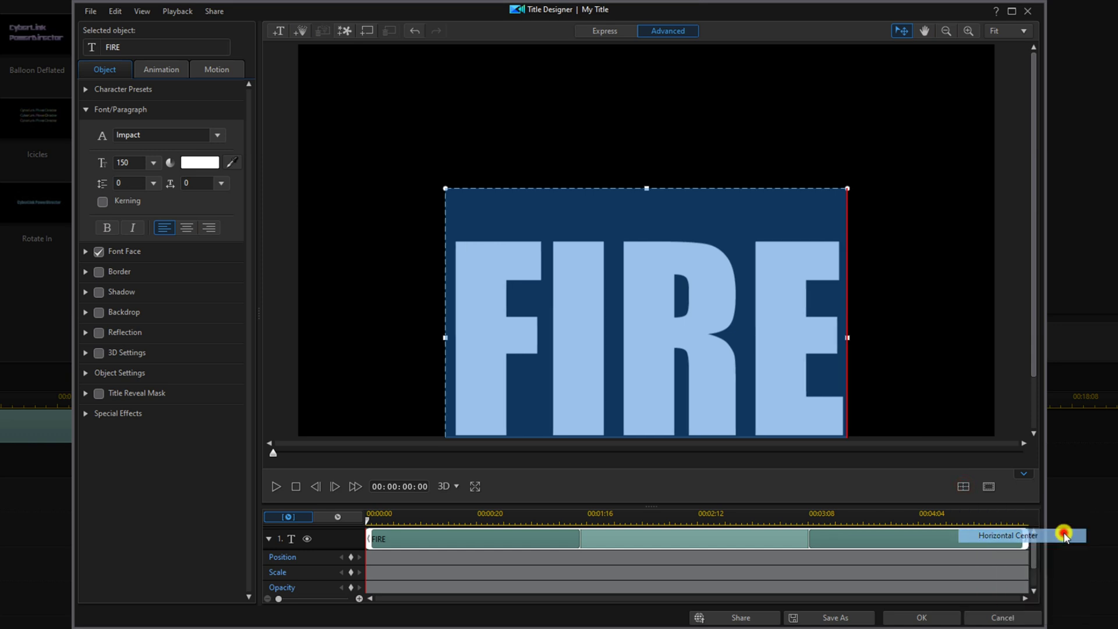
left_click(962, 487)
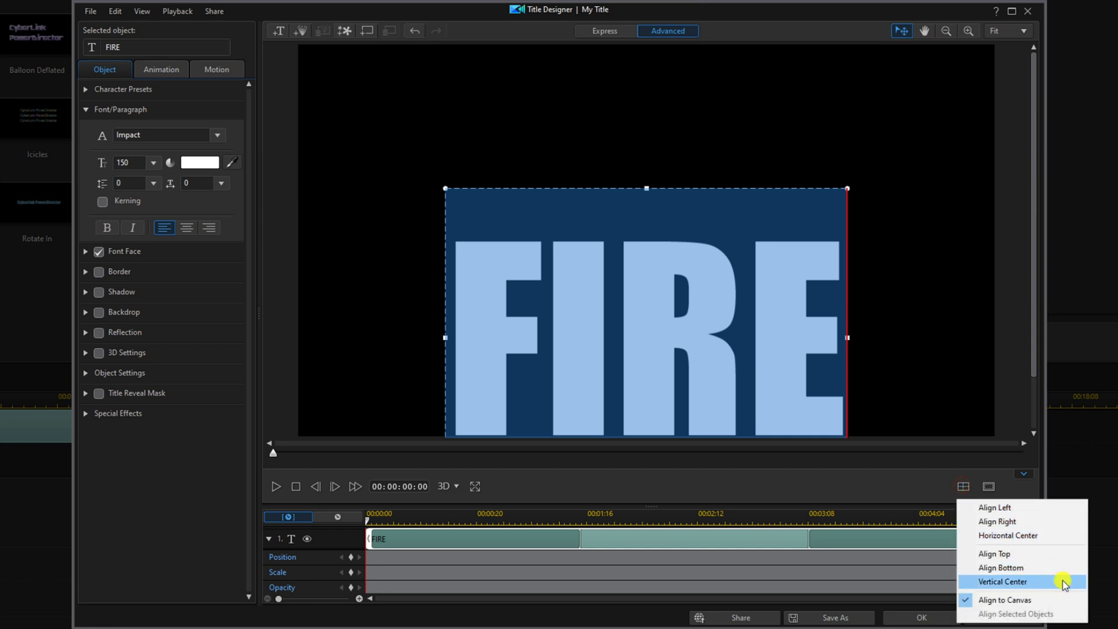
left_click(1064, 582)
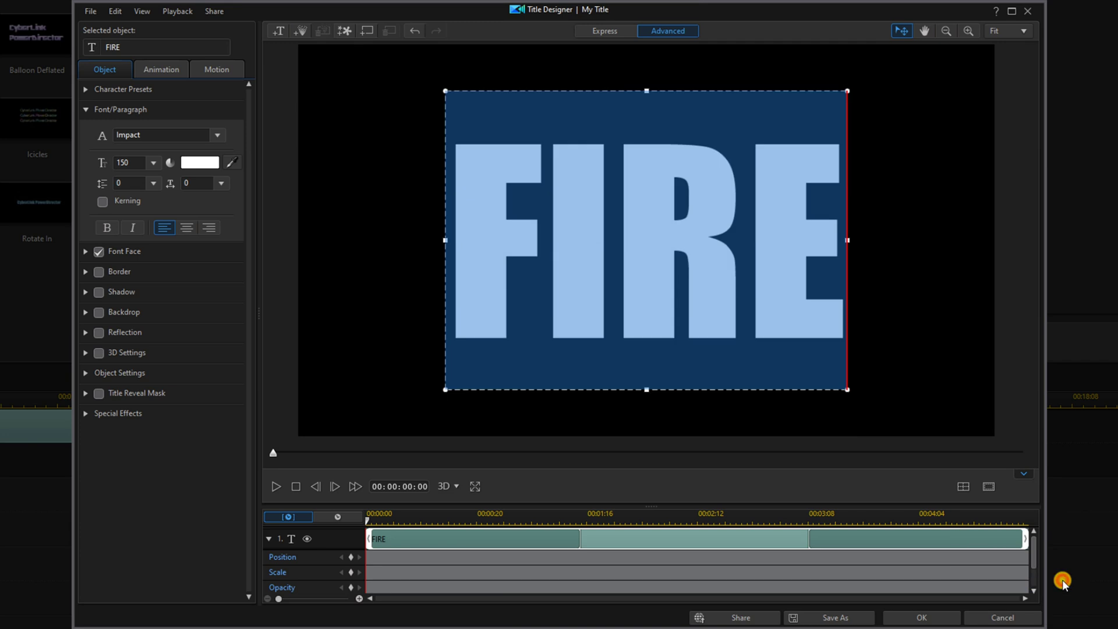
left_click(915, 618)
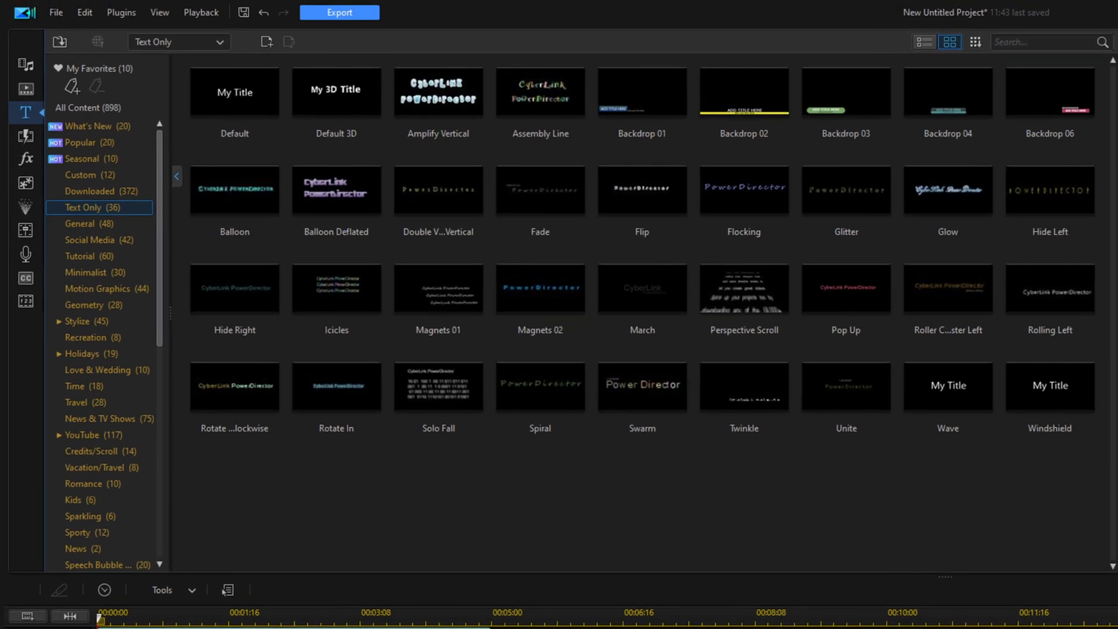
- Start an H.264 MP4 4K DCI export and bring up the output-location dialog
left_click(347, 13)
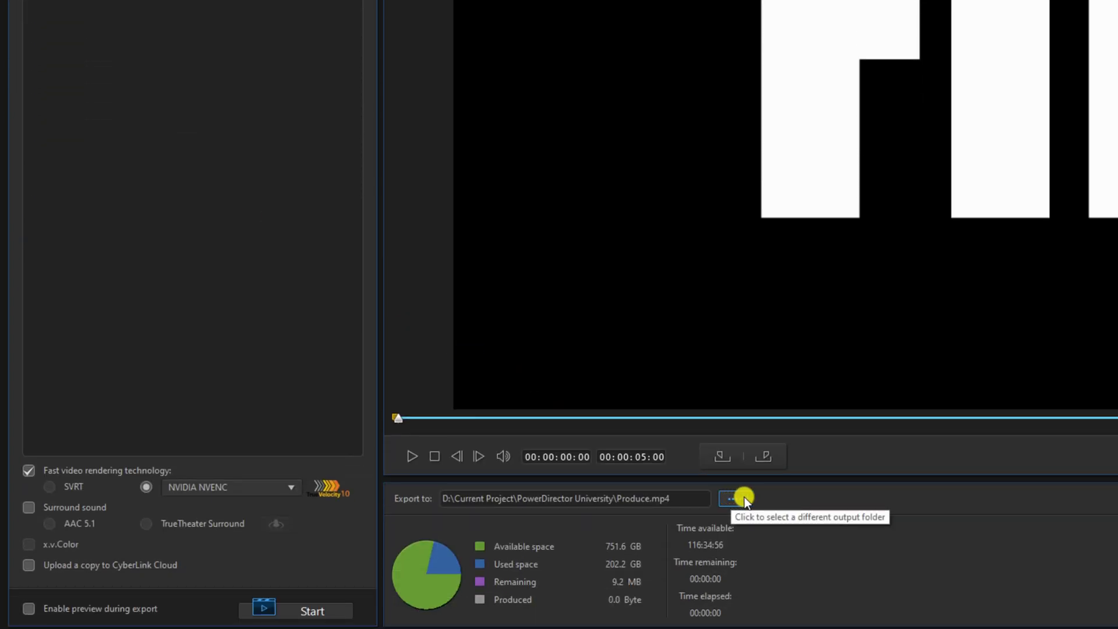
left_click(745, 498)
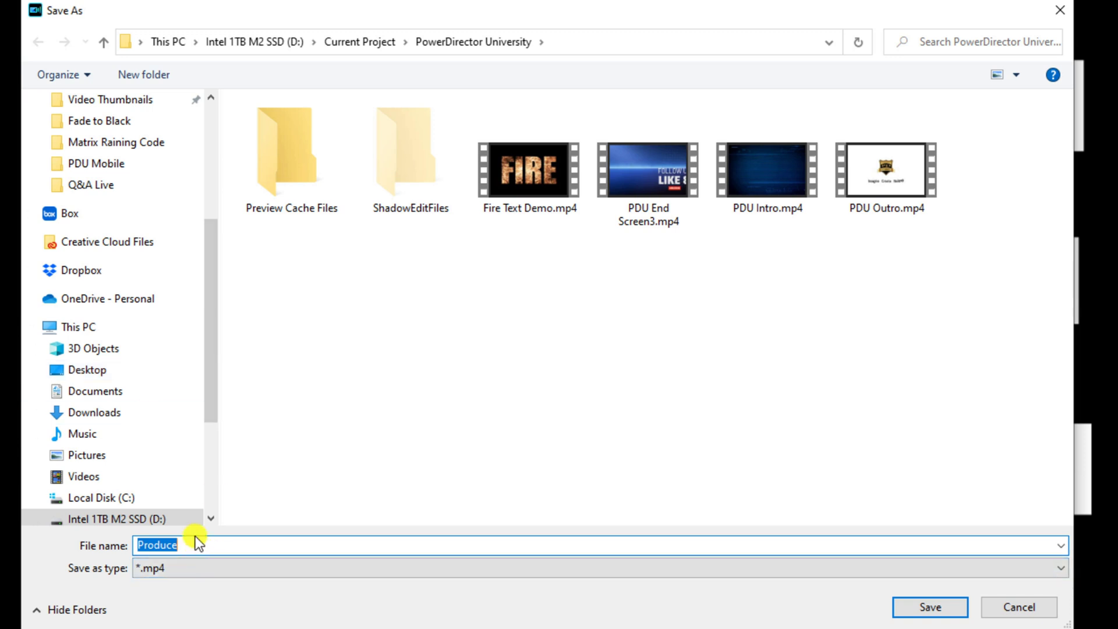
- Name the output file 'Fire Text' and save it in PowerDirector University
type("Fire Text")
left_click(219, 601)
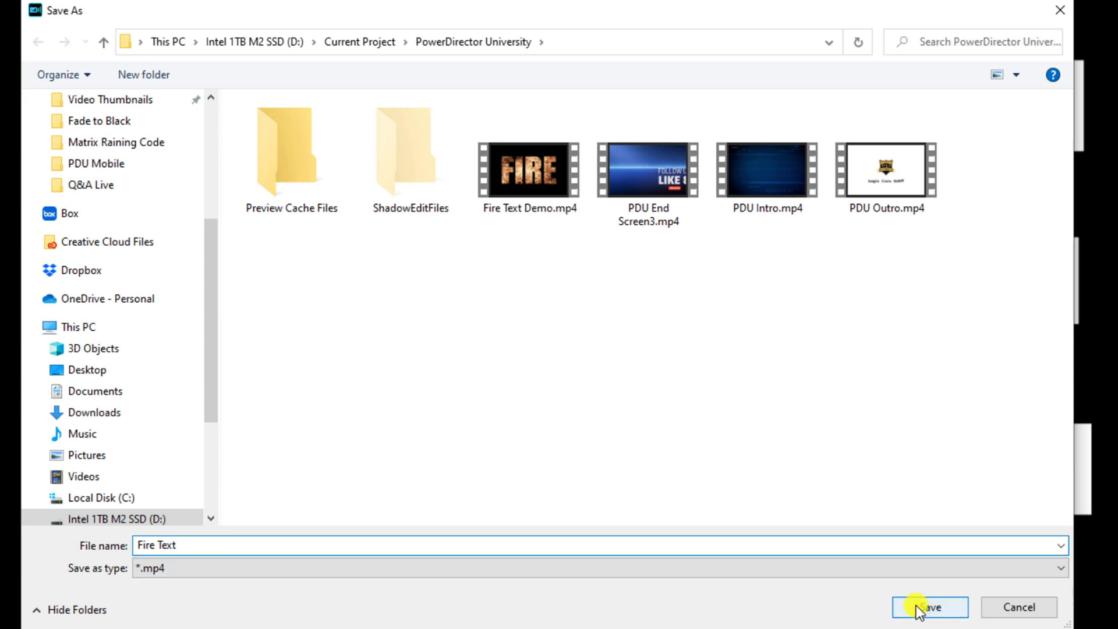
left_click(917, 606)
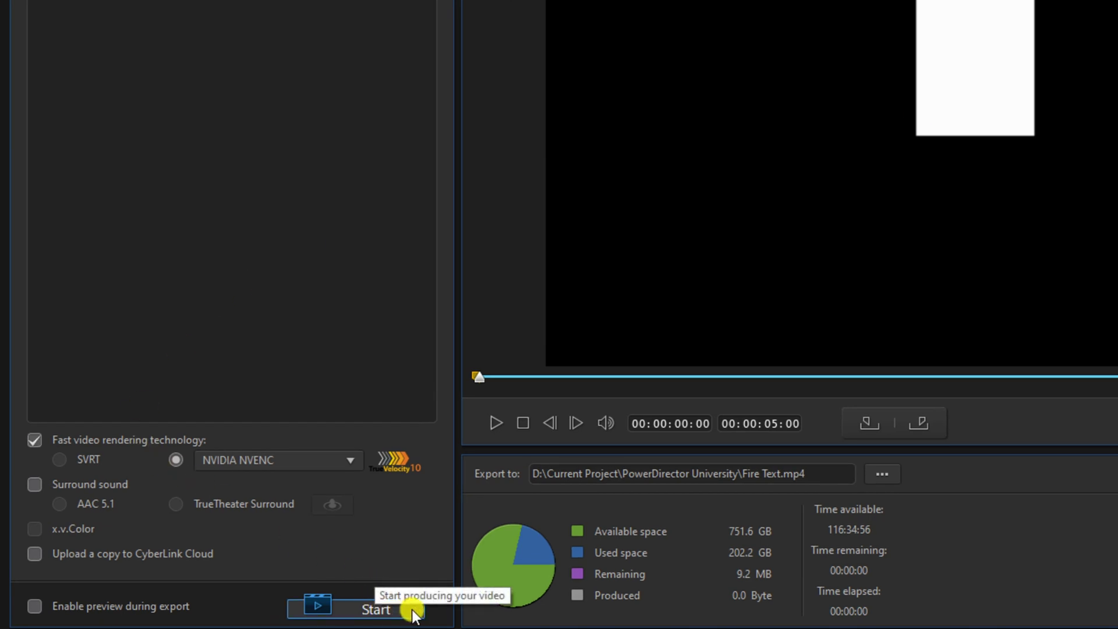
- Render Fire Text.mp4, then go back from the Produce screen to editing
left_click(413, 612)
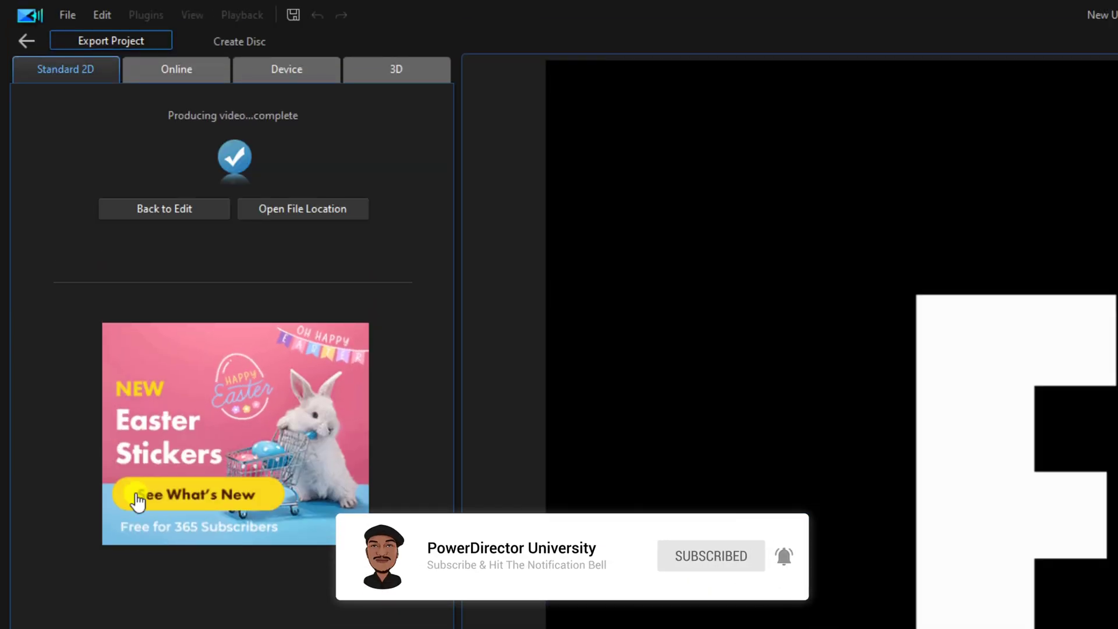
left_click(202, 205)
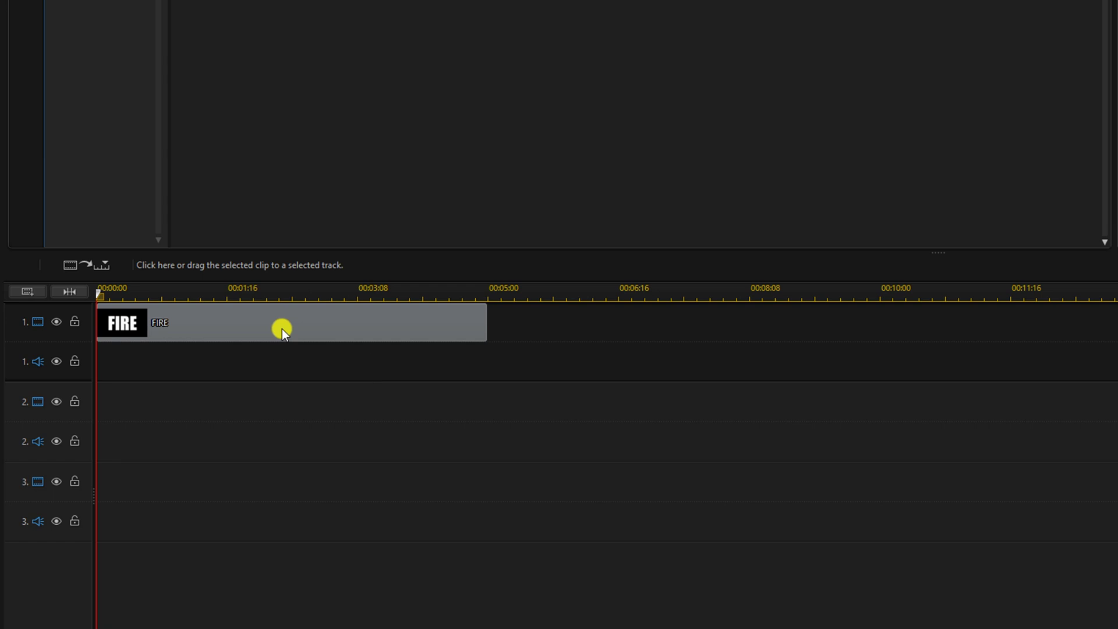
- Remove the FIRE title clip and place Fiend_Fire.mov on track 1
right_click(282, 329)
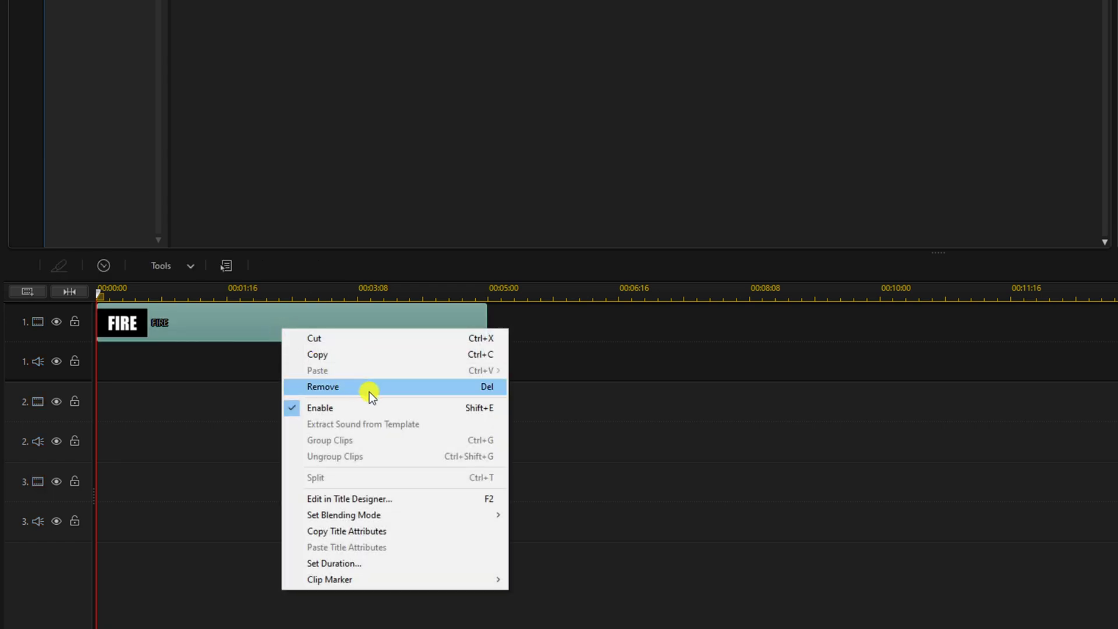
left_click(378, 386)
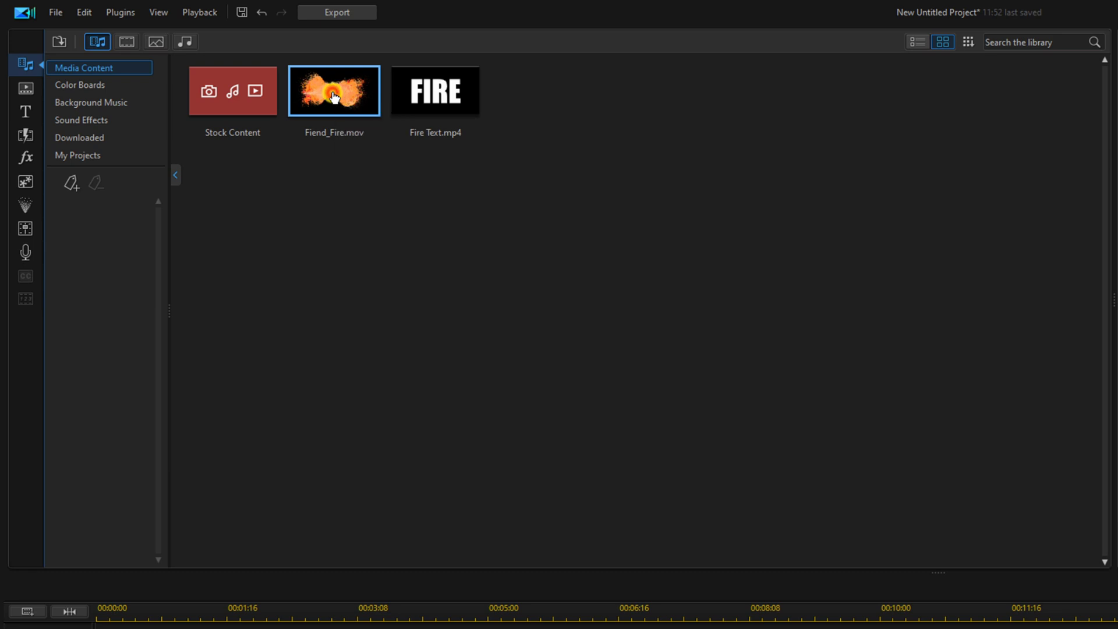
left_click_drag(333, 98, 80, 249)
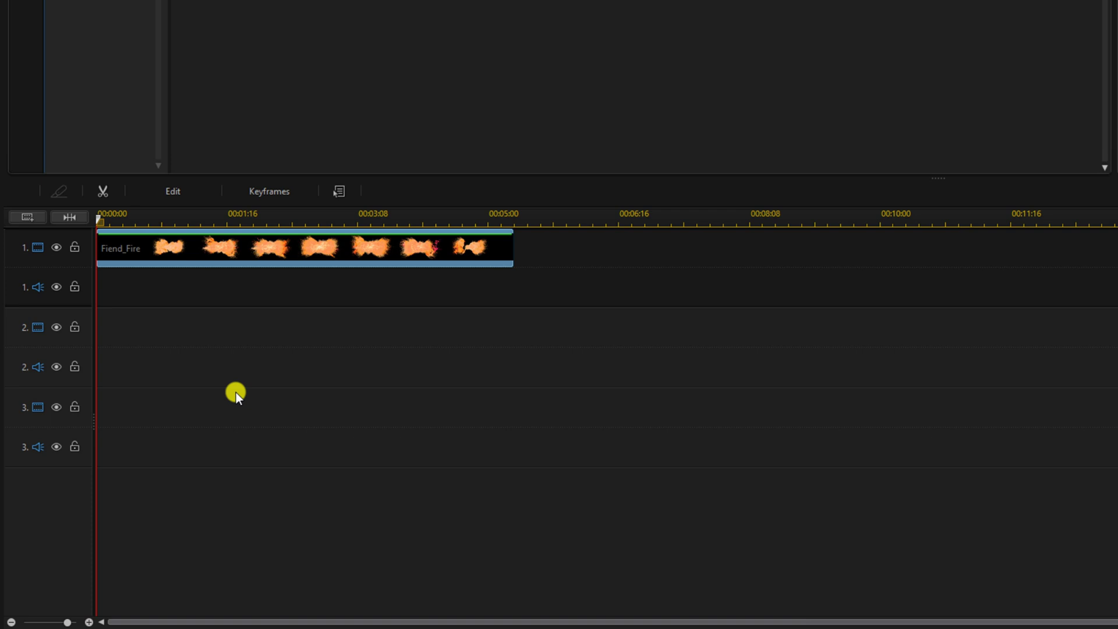
- Place Fire Text.mp4 on track 2 and open its editing settings
left_click(236, 393)
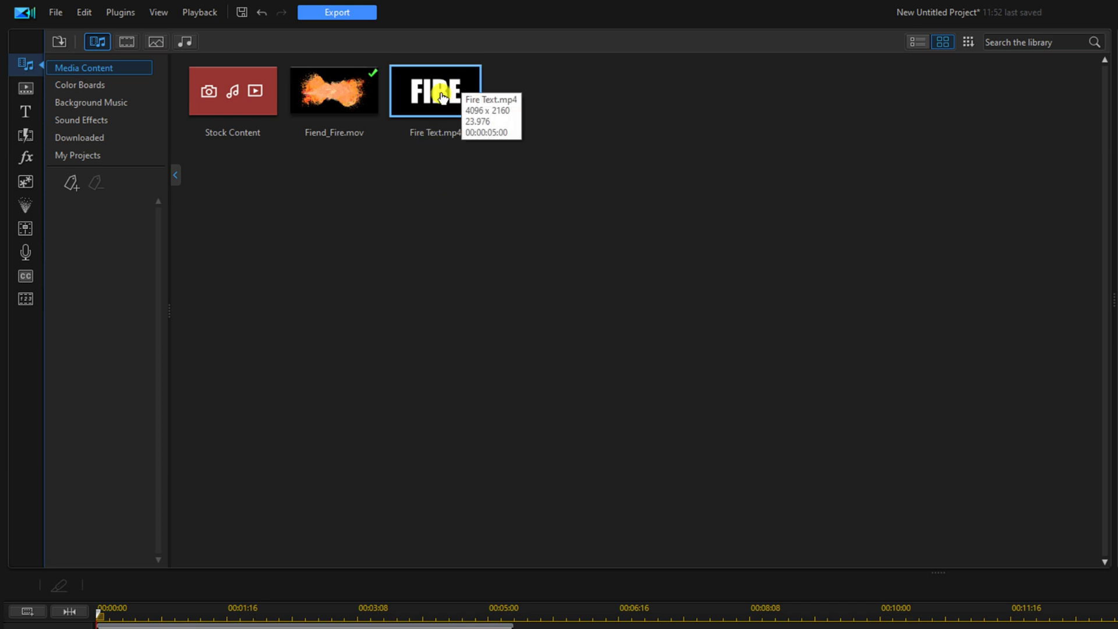
left_click_drag(431, 92, 81, 334)
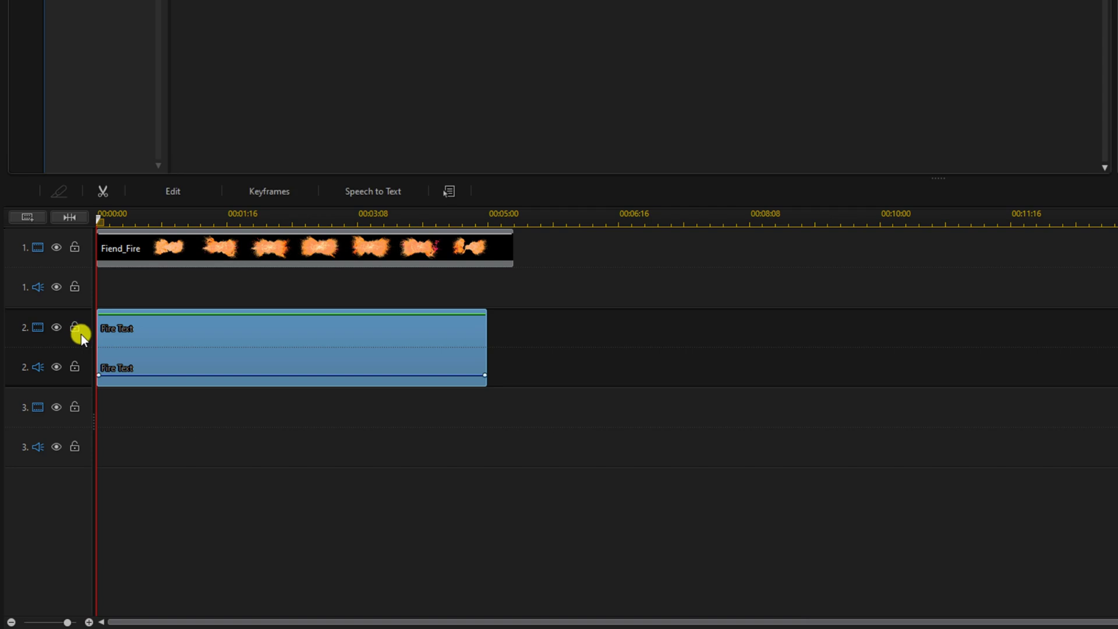
left_click(191, 190)
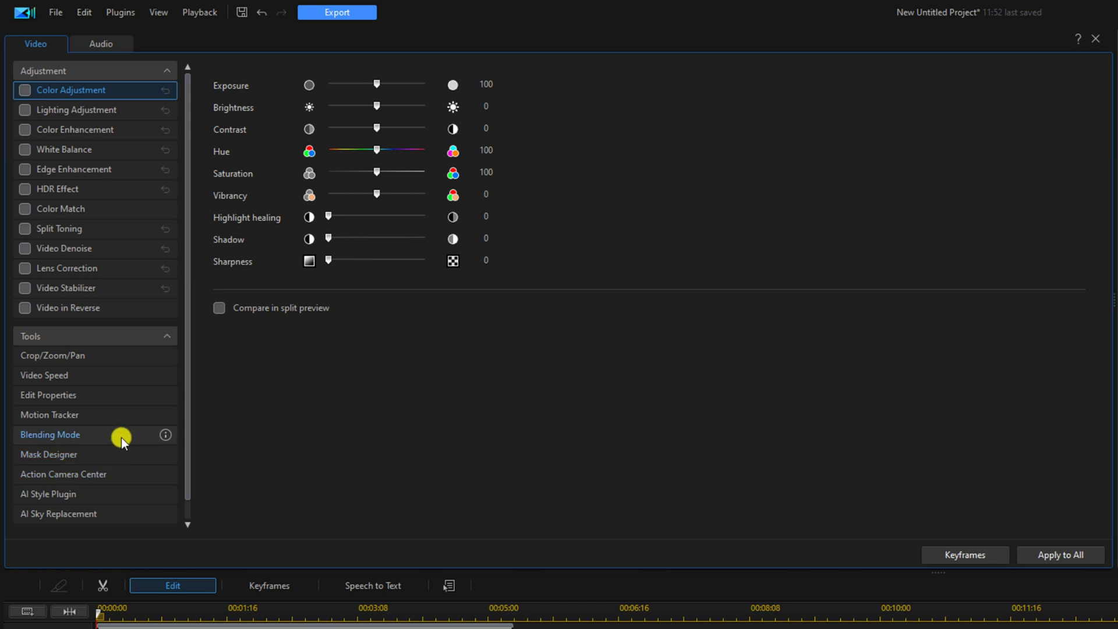
- Change Fire Text's blending mode from Normal to Darken and close the panel
left_click(122, 438)
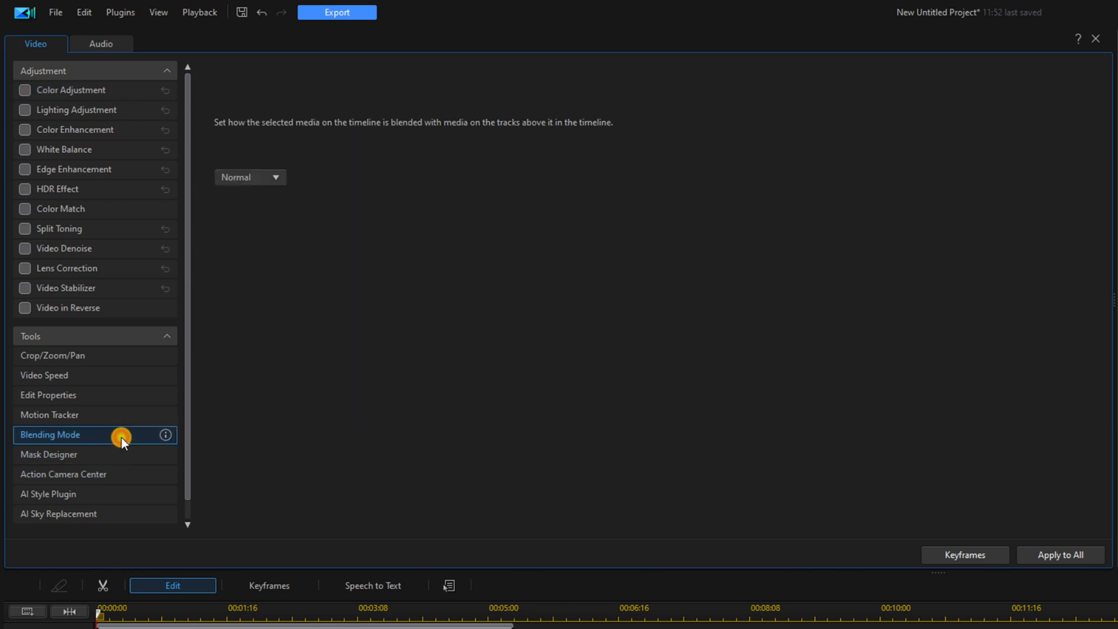
left_click(278, 180)
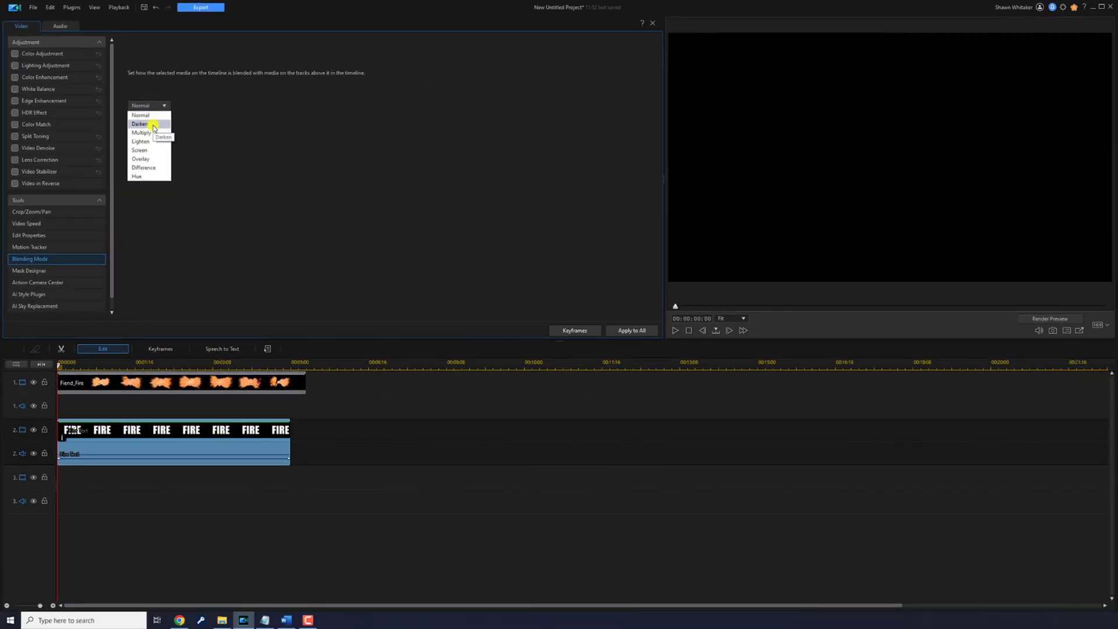
left_click(153, 125)
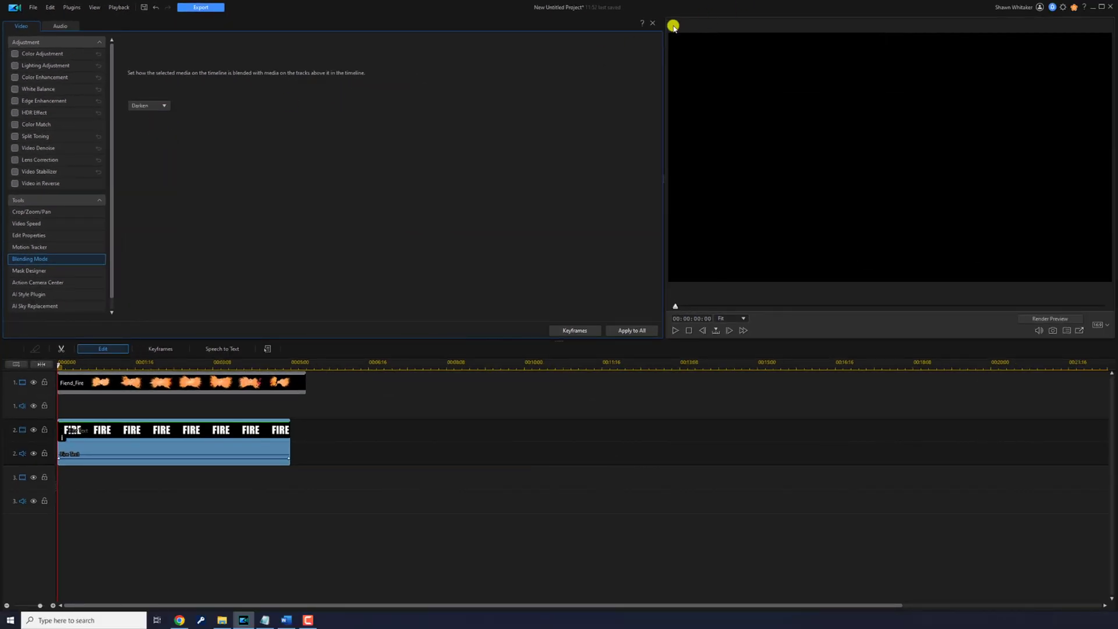
left_click(653, 24)
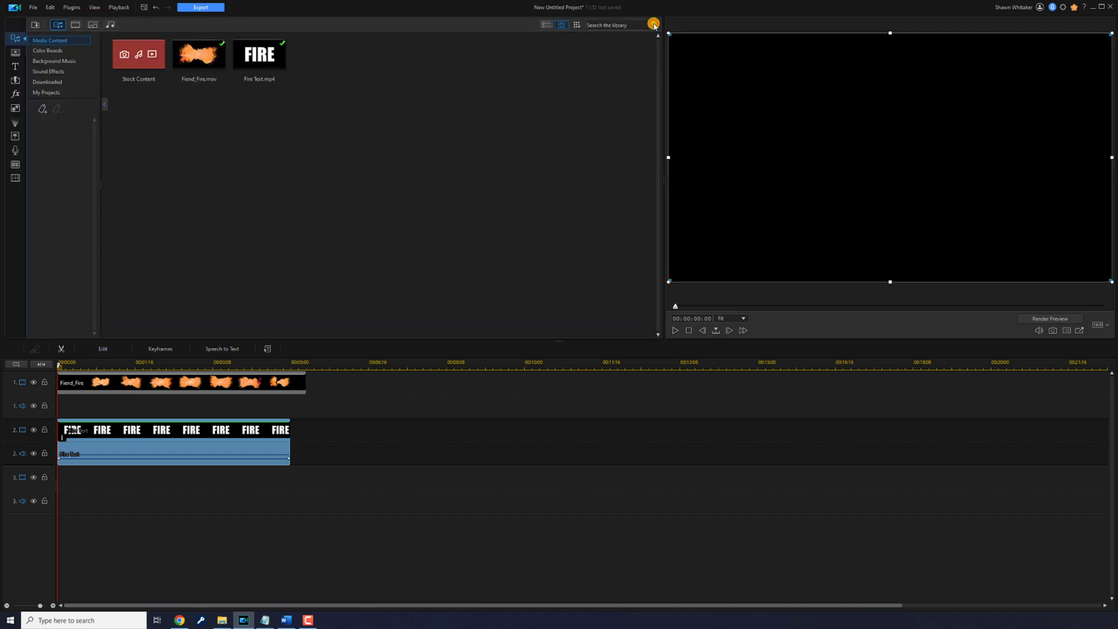
- Move the playhead to 00:00:02:12 and open the Fiend_Fire clip on track 1
mouse_move(172, 363)
left_click(172, 365)
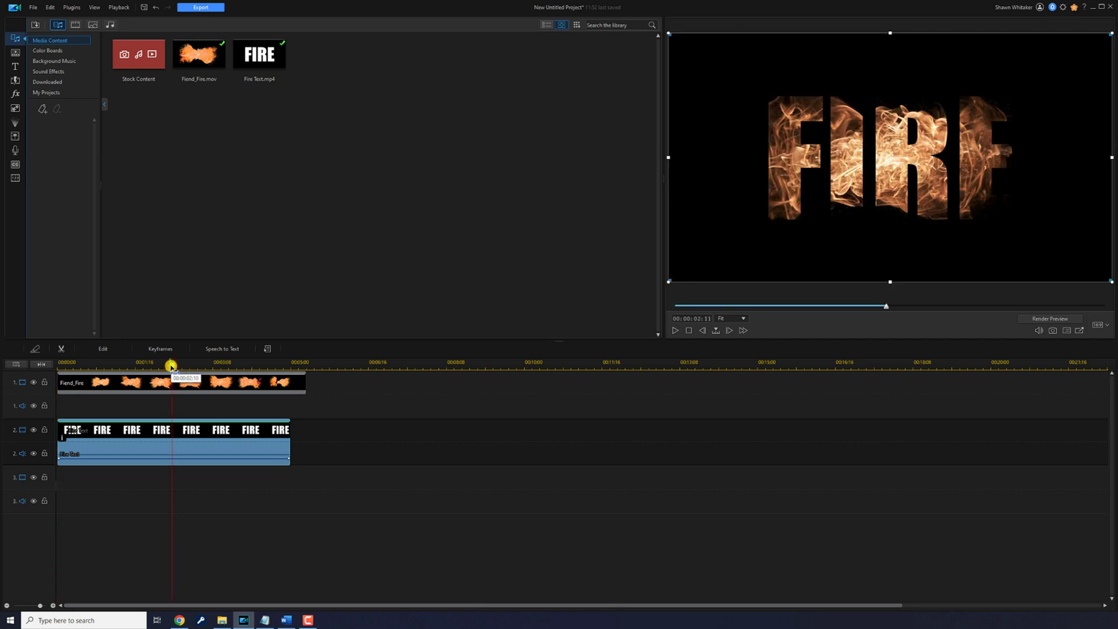
left_click_drag(172, 365, 173, 366)
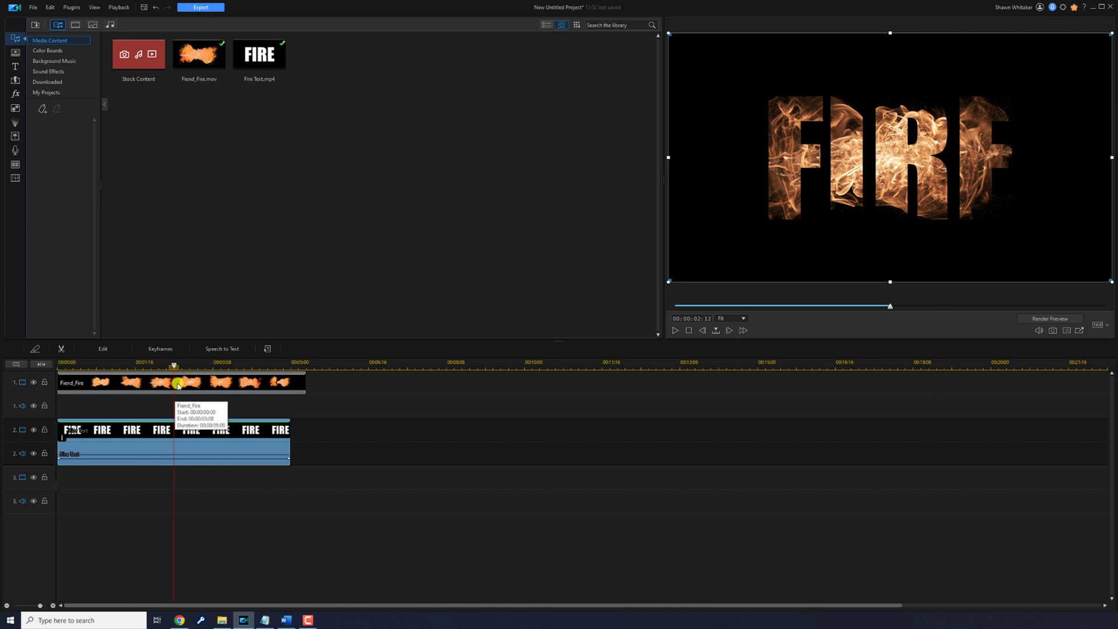
left_click(178, 385)
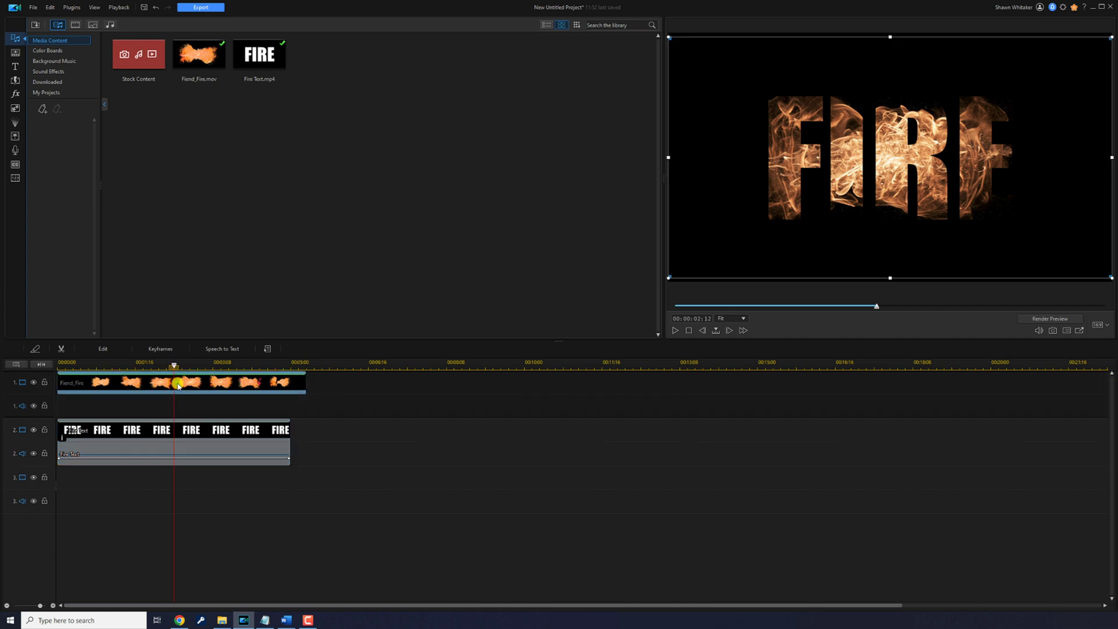
double_click(178, 386)
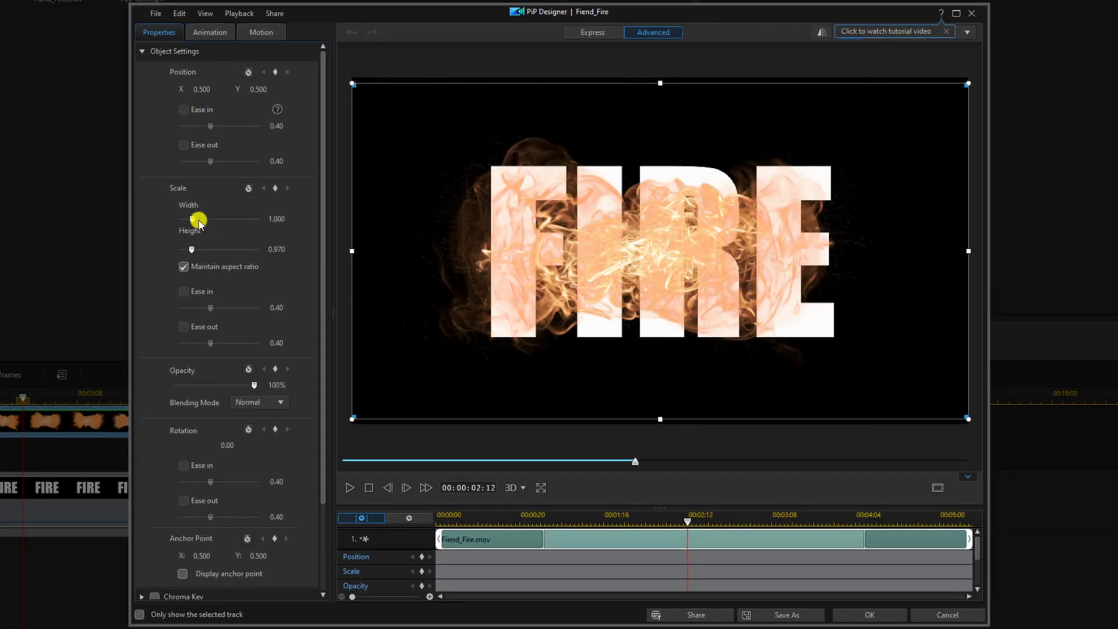
- Raise the Fiend_Fire Scale Width to about 1.68 in PiP Designer and confirm
left_click_drag(191, 220, 195, 221)
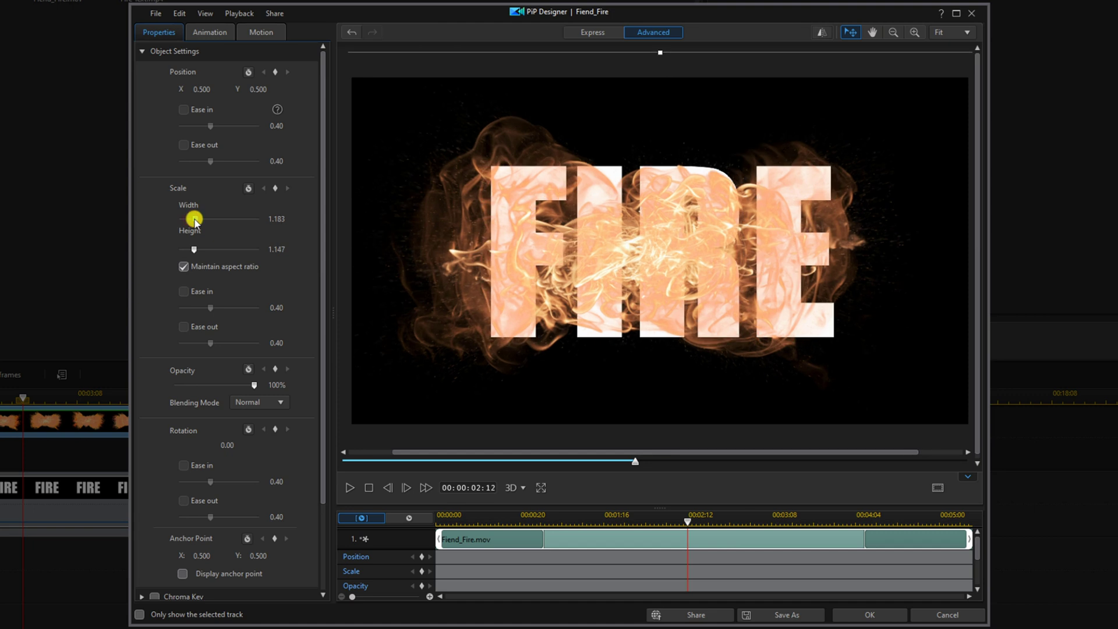
left_click_drag(194, 220, 200, 221)
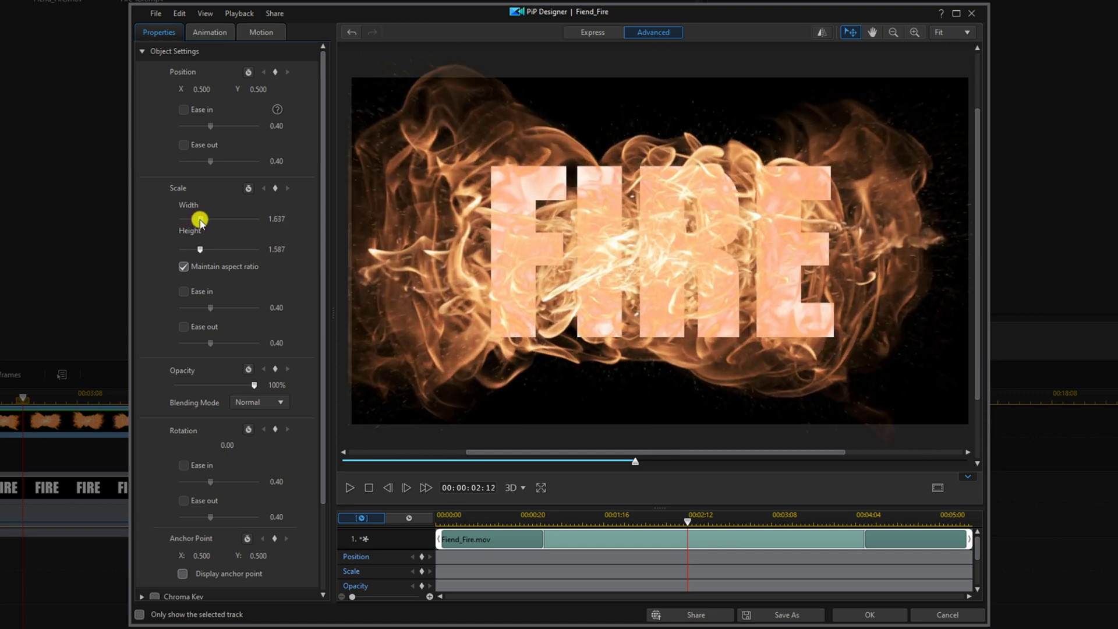
double_click(288, 219)
left_click(864, 617)
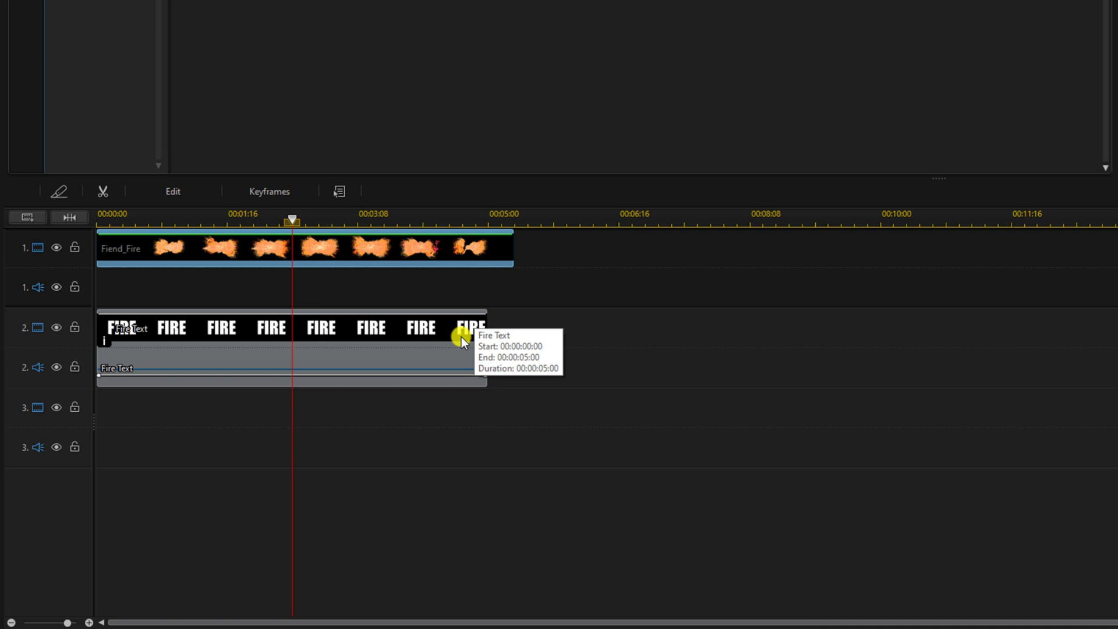
- Extend the Fire Text clip on track 2 to end with Fiend_Fire at about 00:00:05:08
left_click(462, 337)
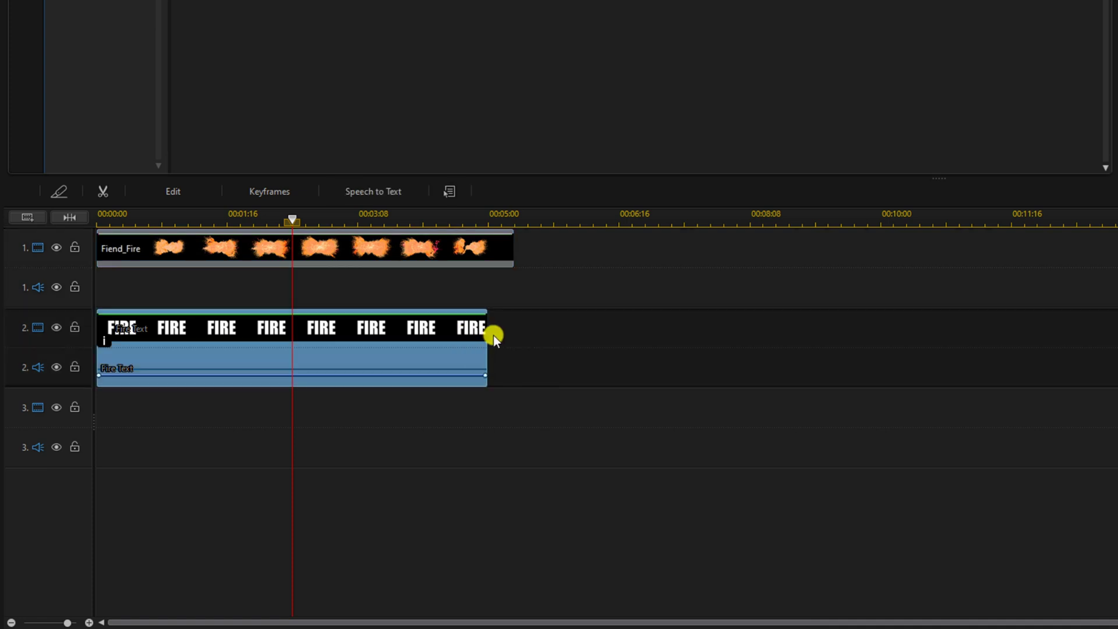
mouse_move(487, 332)
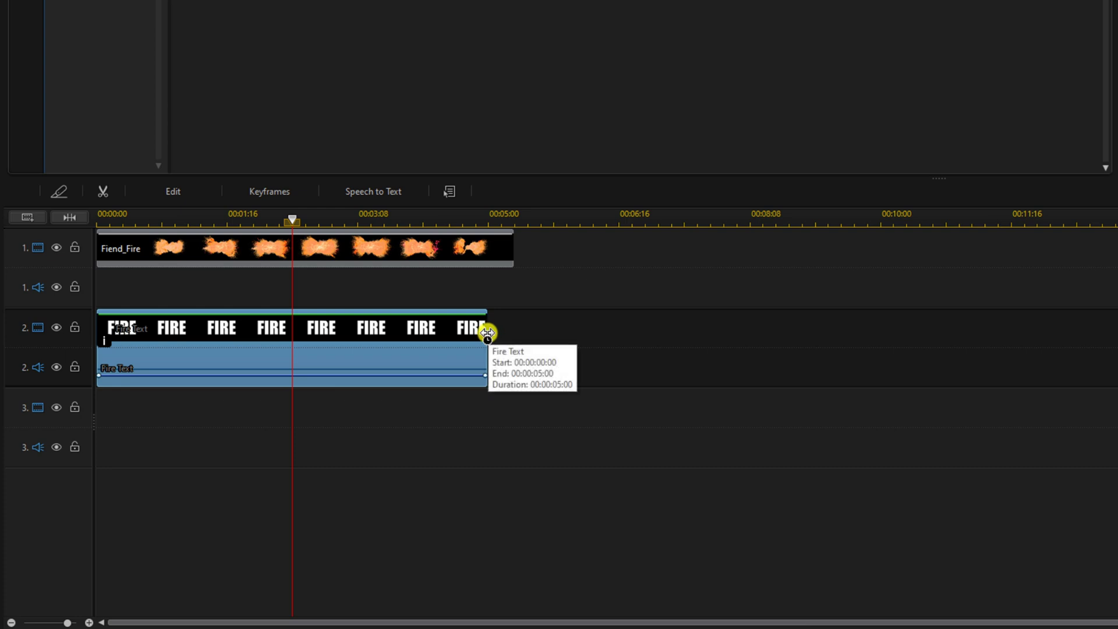
left_click_drag(487, 334, 510, 335)
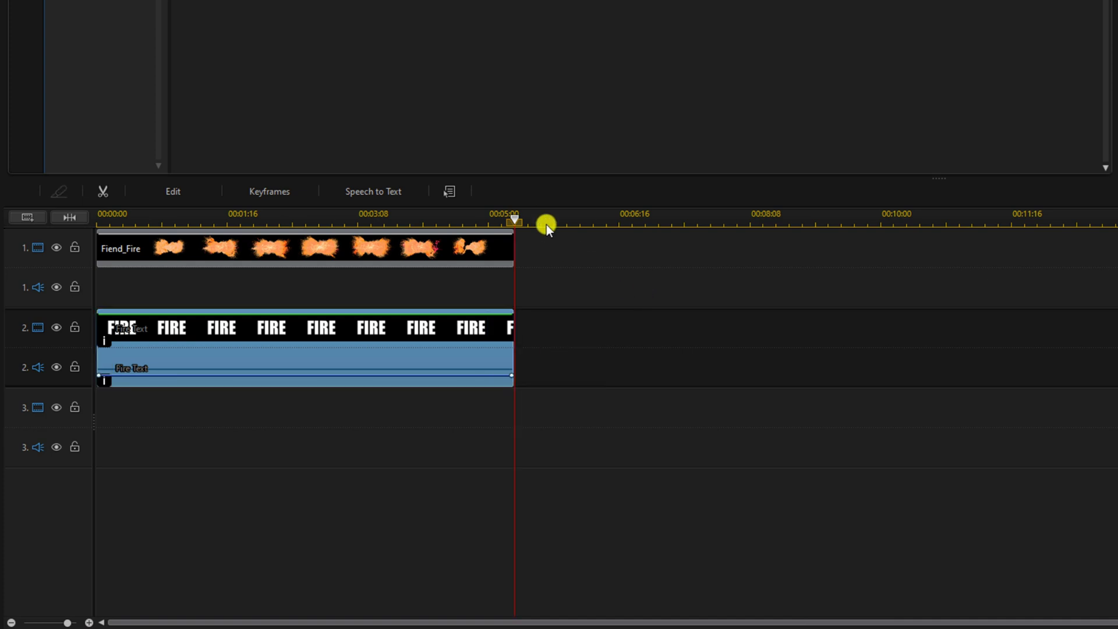
left_click(507, 217)
- Play back the composite to preview the FIRE letters filled with moving flames
left_click(10, 307)
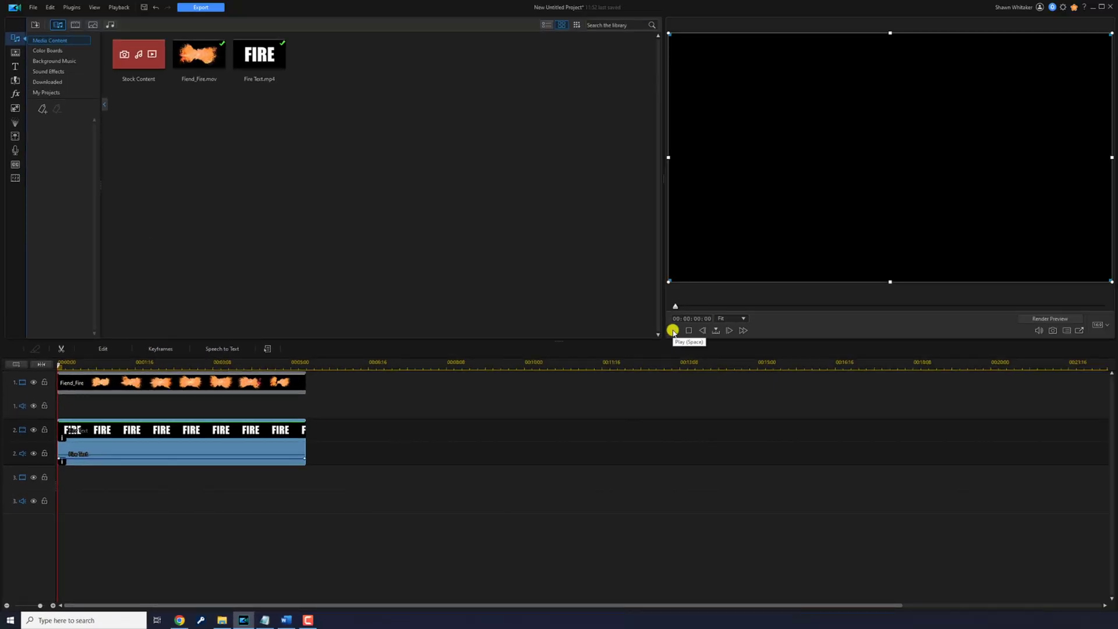
left_click(673, 330)
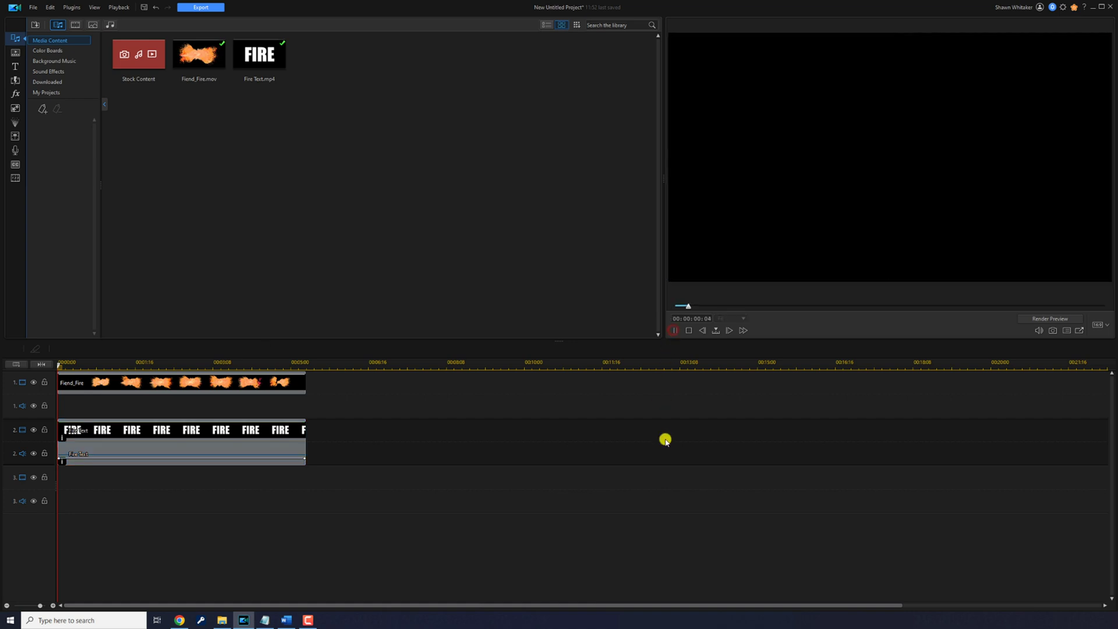